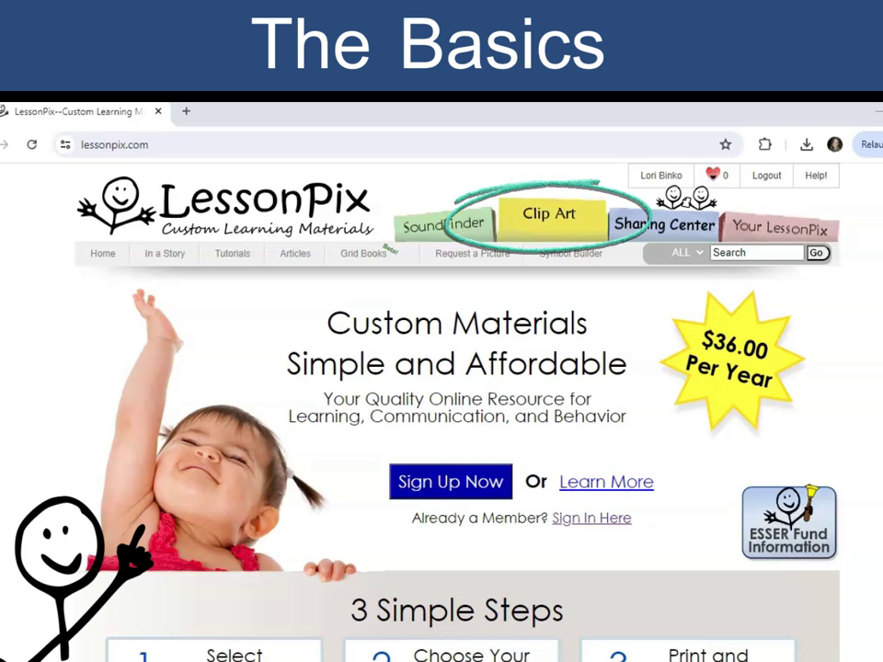
Open the clip art library and look through all of its category folders
{"action": "left_click", "coordinate": [549, 216]}
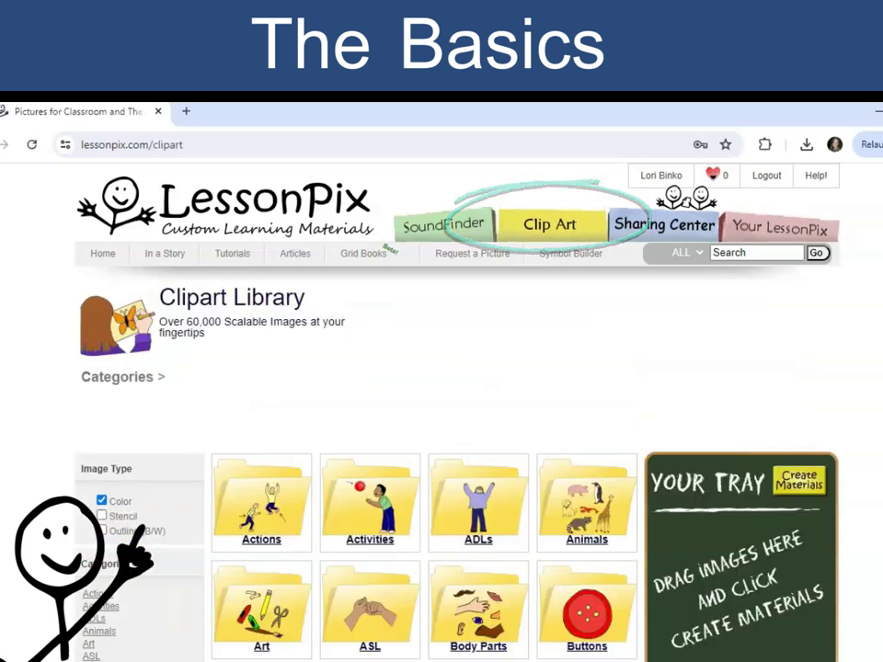
{"action": "scroll", "coordinate": [441, 414], "scroll_direction": "down", "scroll_amount": 3}
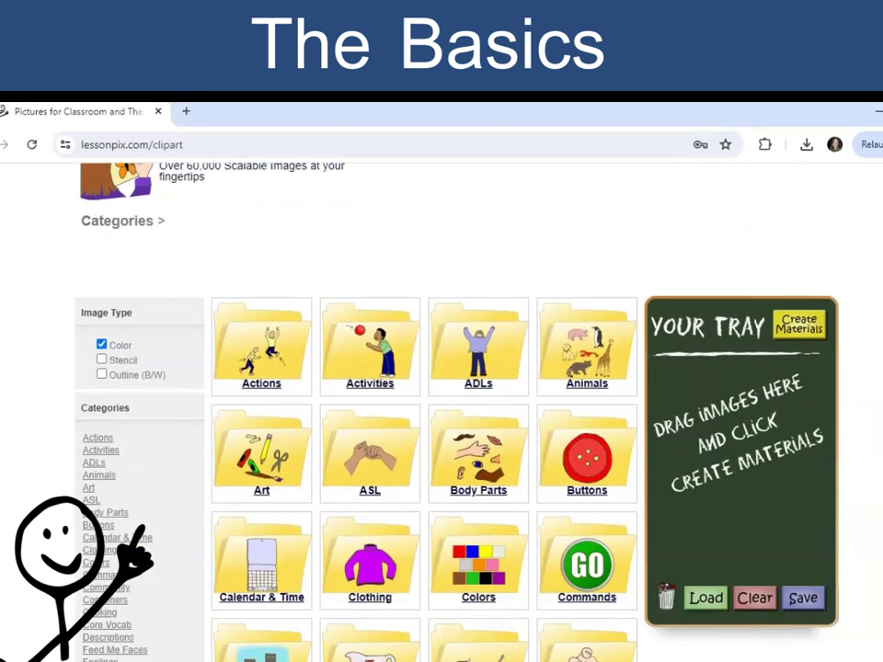
{"action": "scroll", "coordinate": [442, 413], "scroll_direction": "down", "scroll_amount": 5}
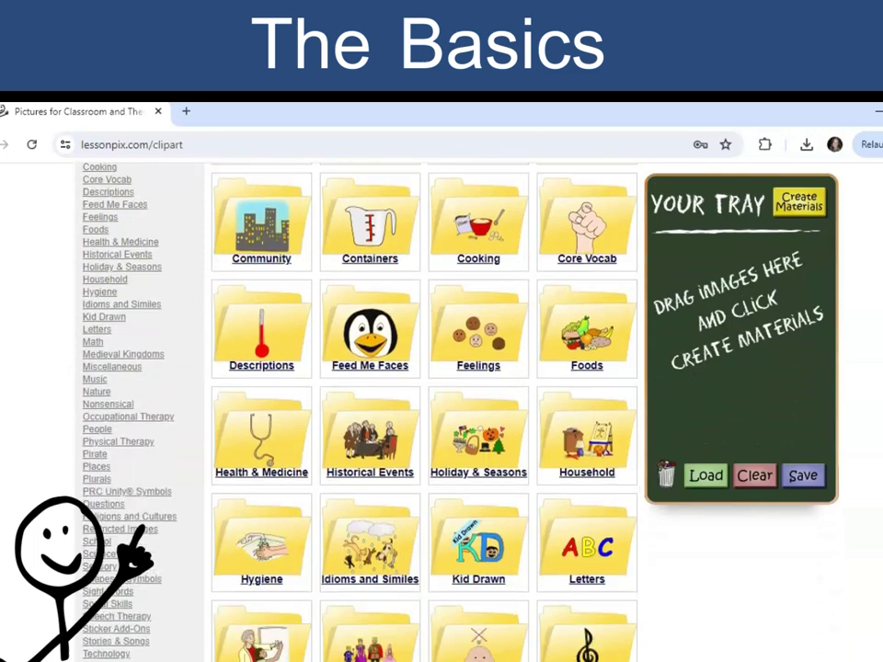
{"action": "scroll", "coordinate": [441, 414], "scroll_direction": "down", "scroll_amount": 6}
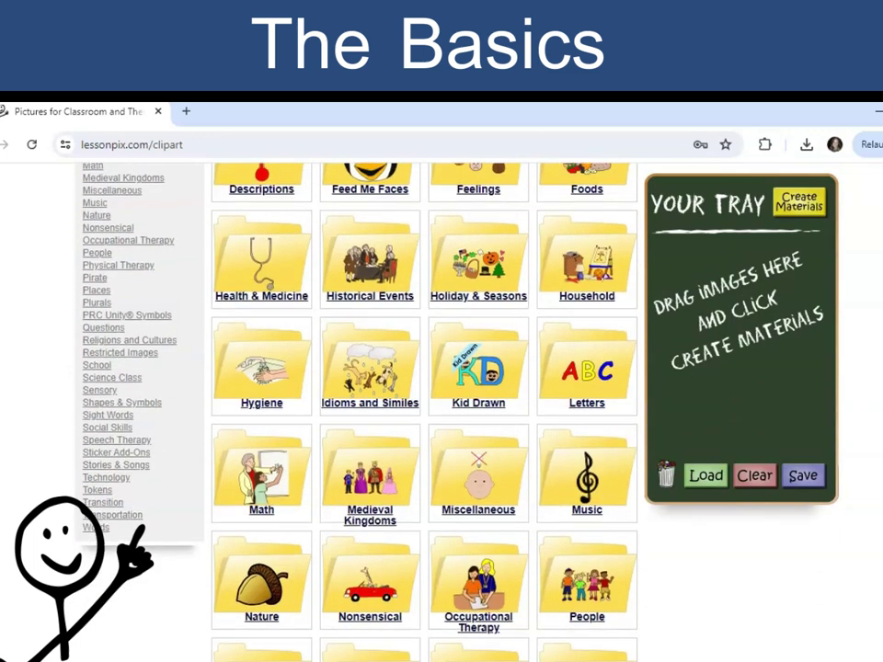
{"action": "scroll", "coordinate": [442, 413], "scroll_direction": "down", "scroll_amount": 3}
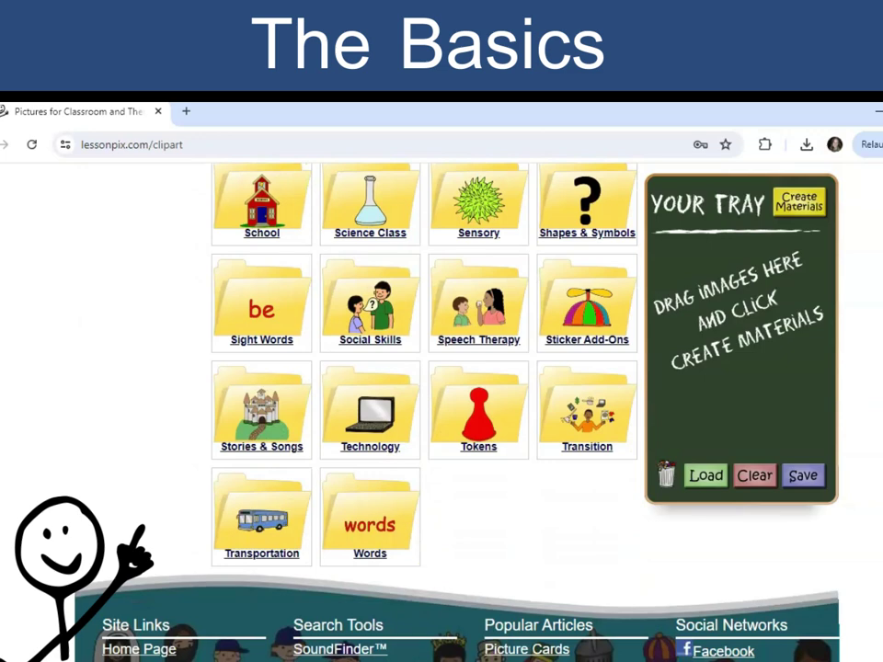
{"action": "scroll", "coordinate": [442, 414], "scroll_direction": "up", "scroll_amount": 14}
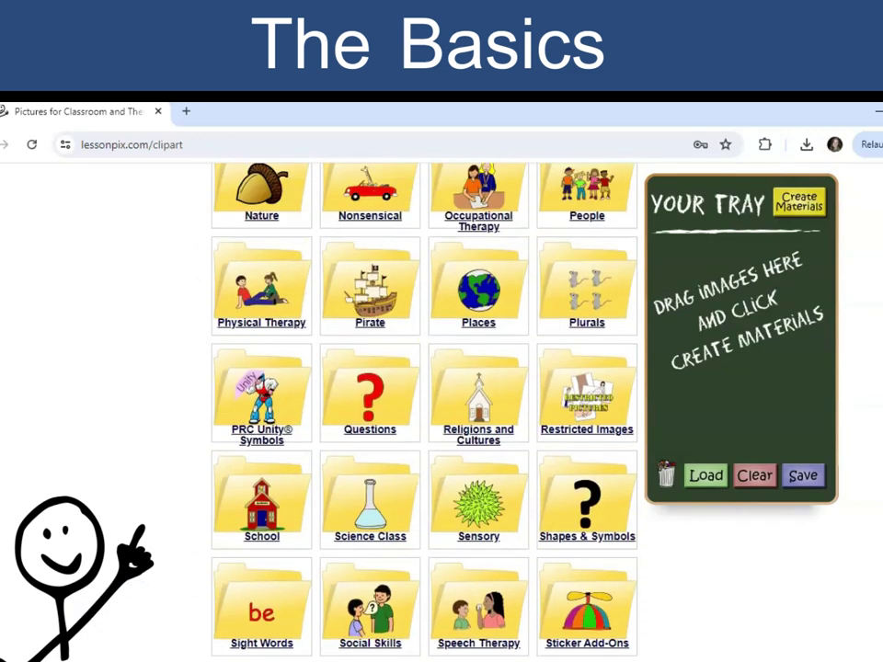
{"action": "scroll", "coordinate": [442, 414], "scroll_direction": "up", "scroll_amount": 4}
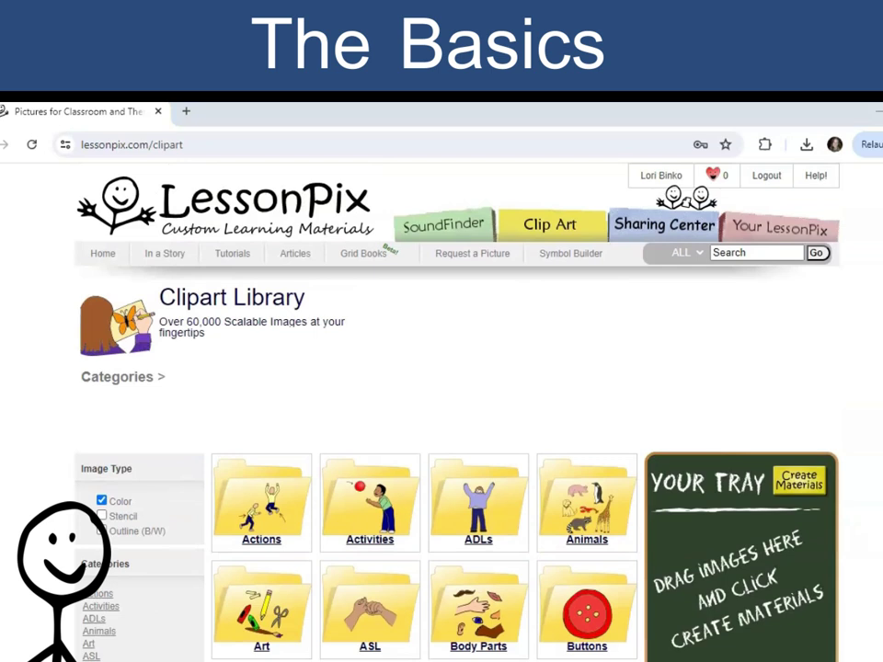
Search the site for "zoo" and open the Zoo clip art folder to view its images
{"action": "left_click", "coordinate": [756, 252]}
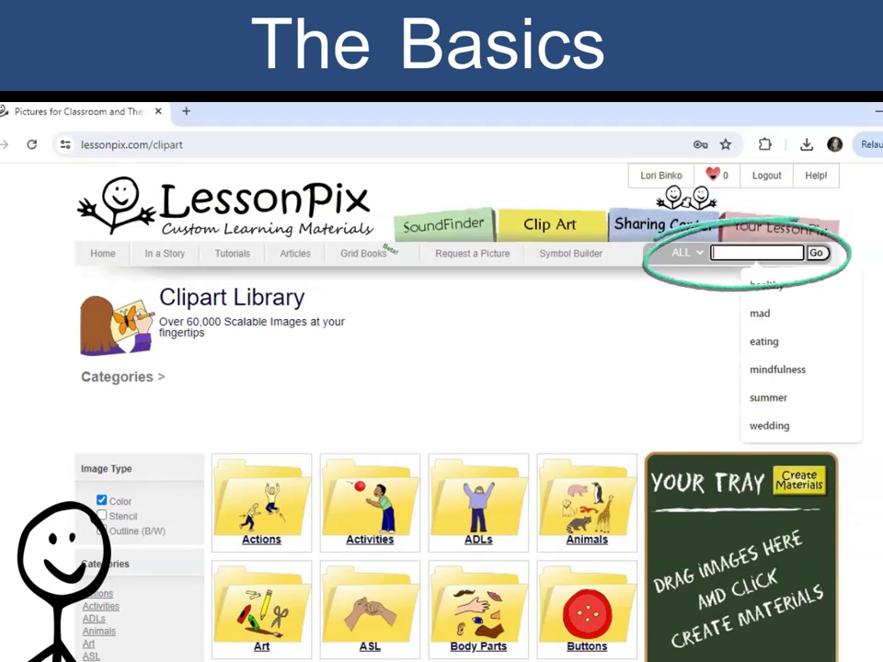
{"action": "type", "text": "zoo"}
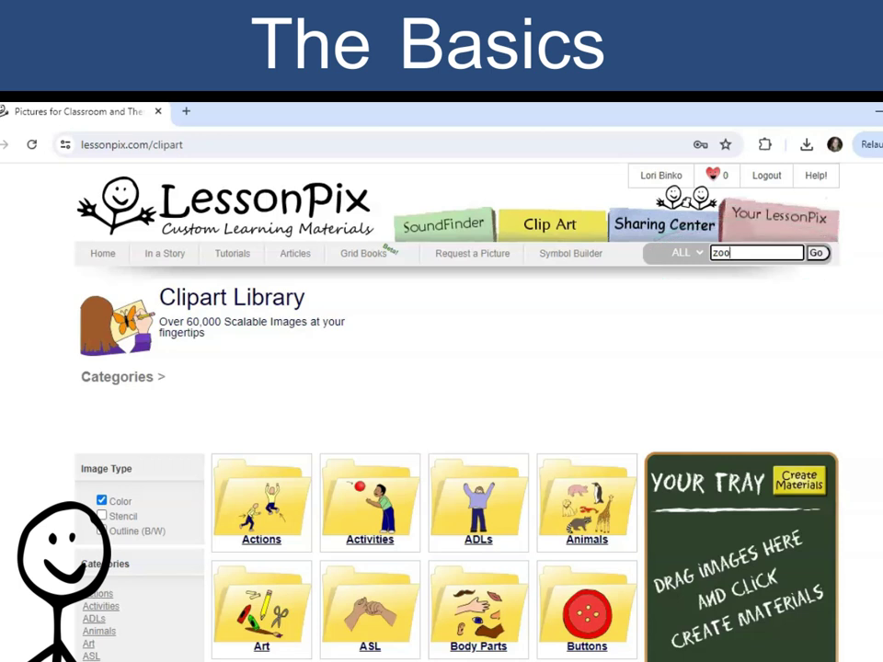
{"action": "key", "text": "Return"}
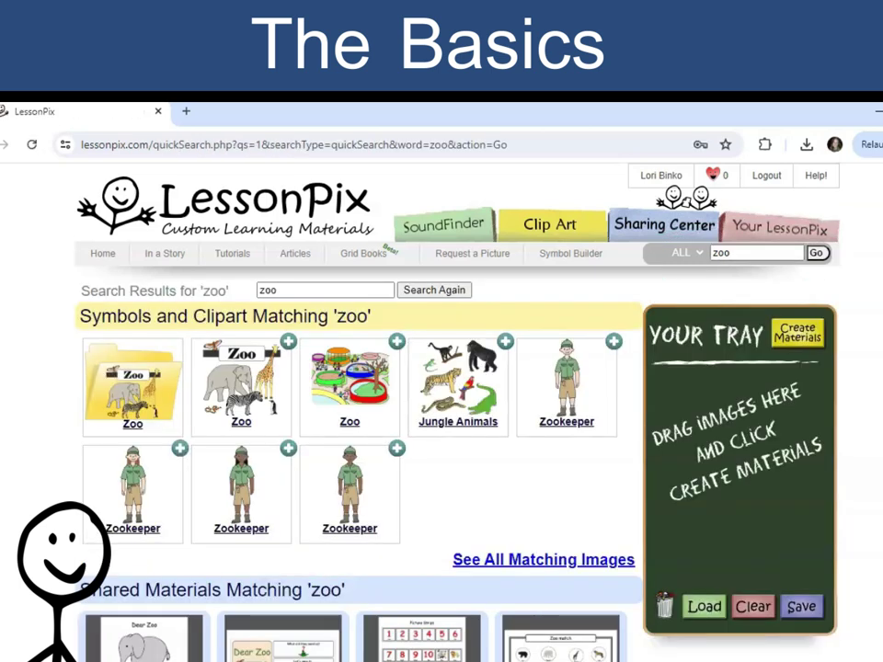
{"action": "left_click", "coordinate": [132, 384]}
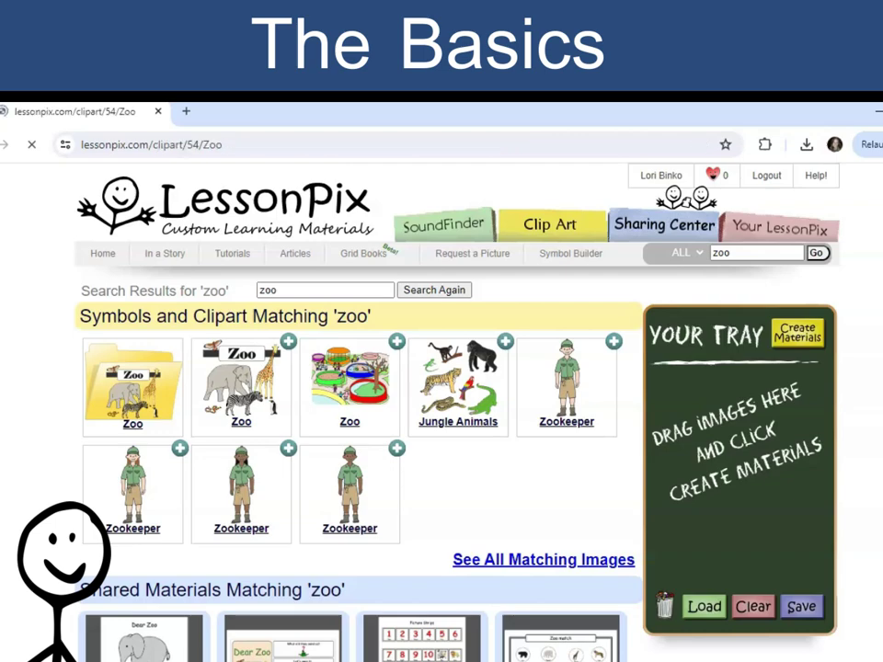
{"action": "scroll", "coordinate": [442, 414], "scroll_direction": "down", "scroll_amount": 3}
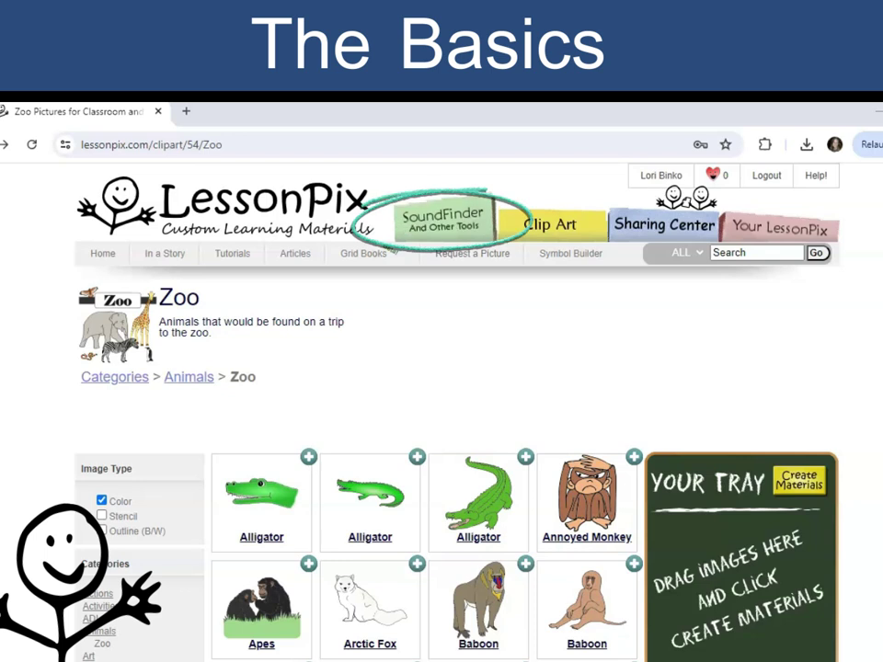
Open SoundFinder and get the individual sounds of the word "frog"
{"action": "left_click", "coordinate": [444, 222]}
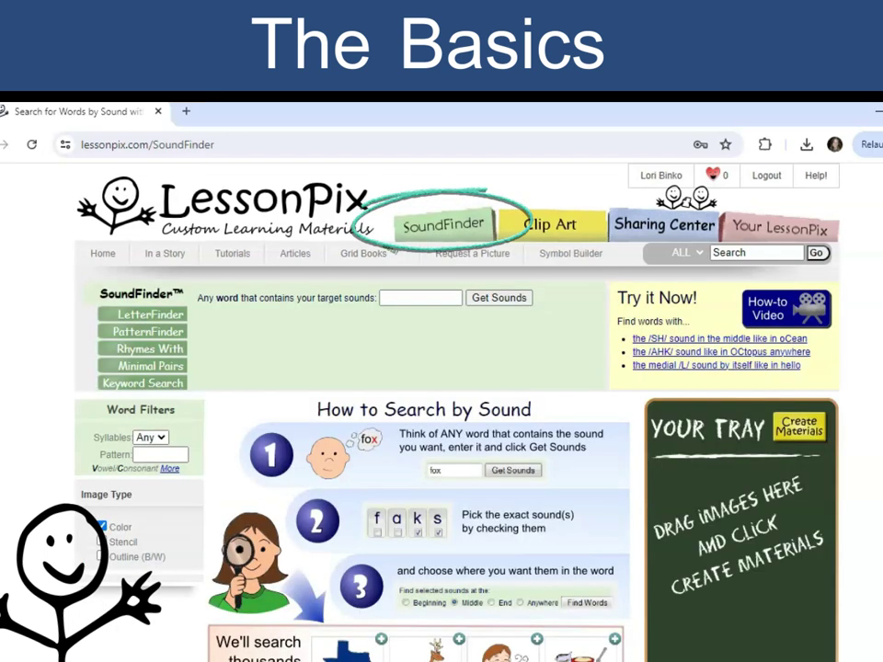
{"action": "left_click", "coordinate": [421, 298]}
{"action": "type", "text": "frog"}
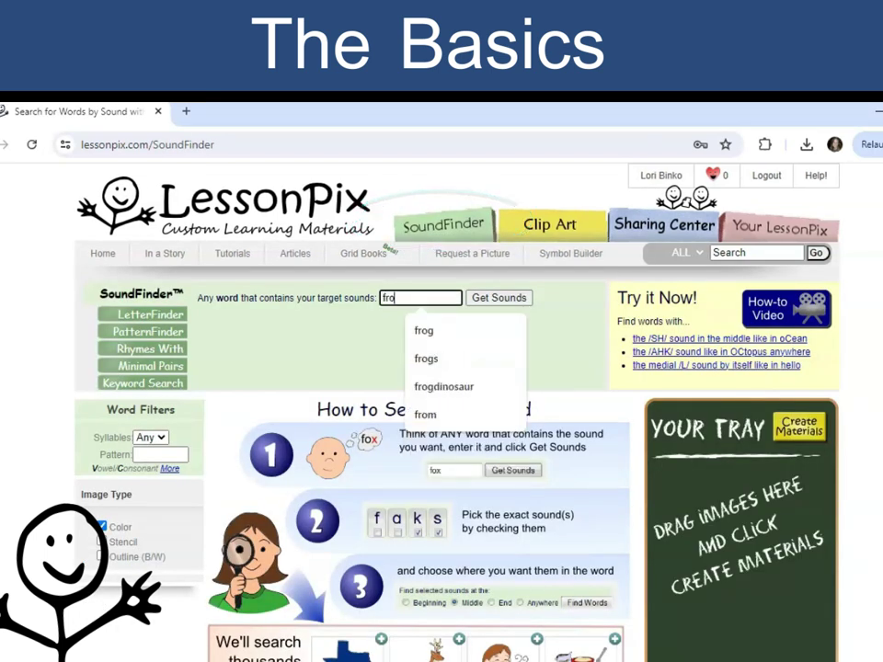
{"action": "key", "text": "Return"}
Find words that have the "f" and "r" sounds at the beginning, matching the sounds exactly
{"action": "left_click", "coordinate": [209, 341]}
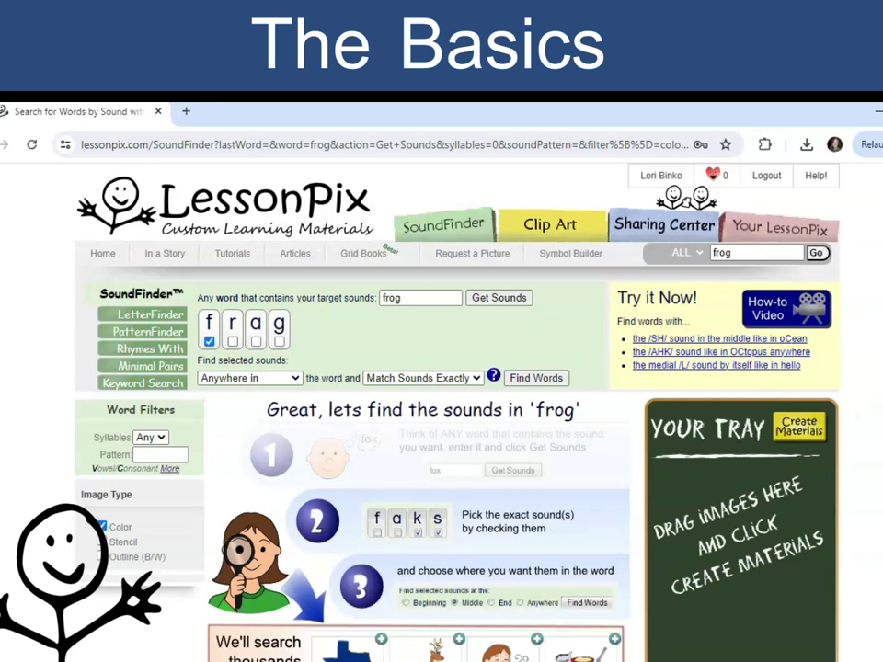
{"action": "left_click", "coordinate": [232, 342]}
{"action": "left_click", "coordinate": [250, 378]}
{"action": "left_click", "coordinate": [250, 406]}
{"action": "left_click", "coordinate": [536, 378]}
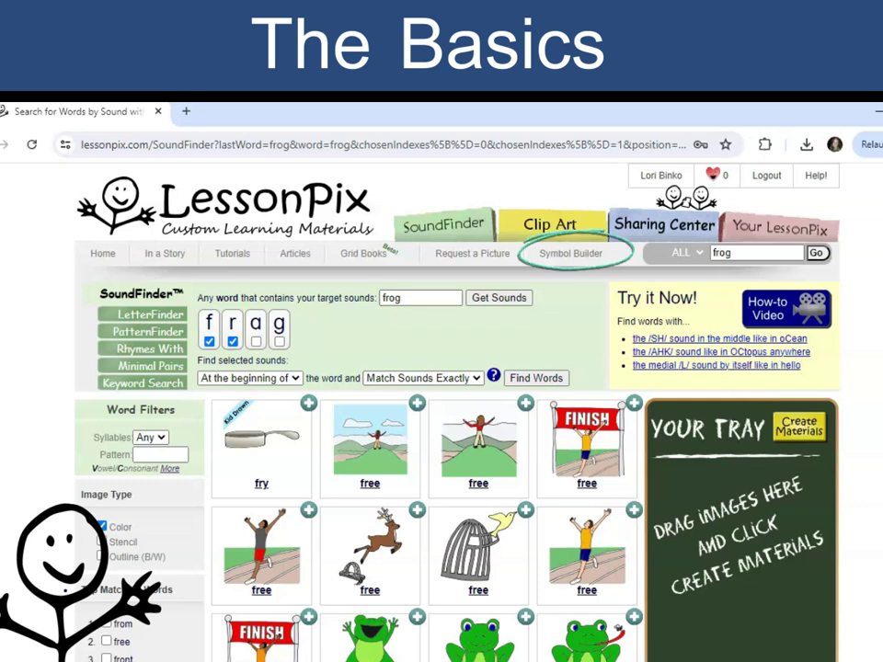
Open the Symbol Builder and search its symbols for "elephant"
{"action": "left_click", "coordinate": [570, 254]}
{"action": "left_click", "coordinate": [149, 327]}
{"action": "type", "text": "elephant"}
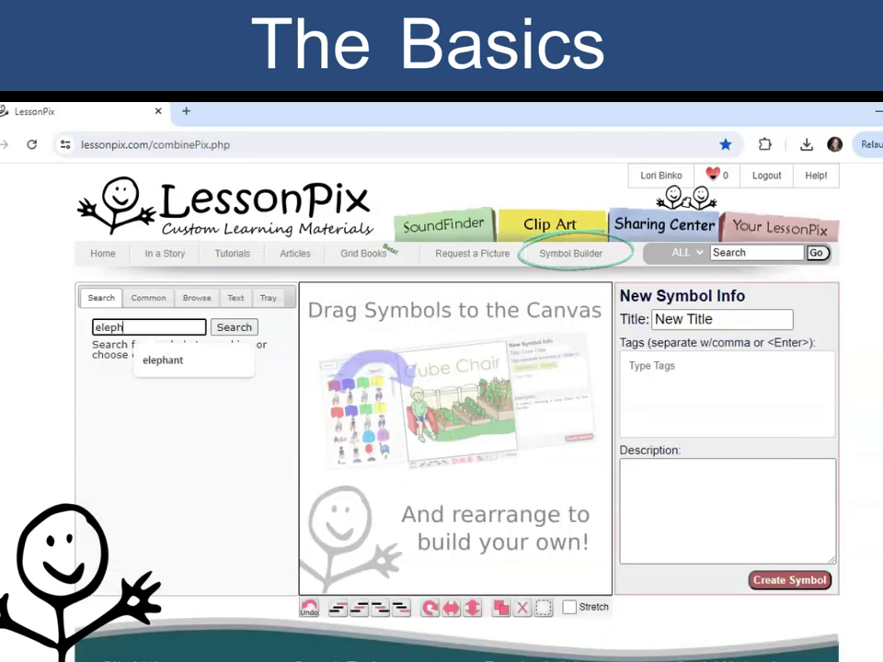
{"action": "key", "text": "Return"}
Place the brownish-grey elephant on the canvas, enlarge it to fill the canvas, and replace the symbol search with "party"
{"action": "left_click_drag", "start_coordinate": [233, 358], "coordinate": [399, 378]}
{"action": "left_click_drag", "start_coordinate": [517, 496], "coordinate": [607, 592]}
{"action": "left_click_drag", "start_coordinate": [496, 469], "coordinate": [442, 414]}
{"action": "left_click_drag", "start_coordinate": [554, 536], "coordinate": [603, 587]}
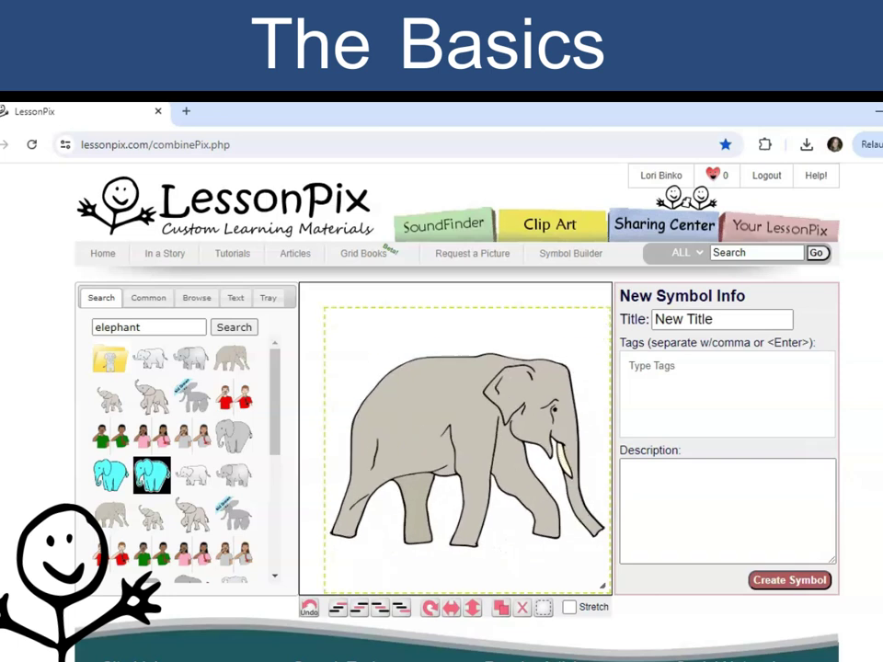
{"action": "left_click_drag", "start_coordinate": [460, 460], "coordinate": [434, 438]}
{"action": "left_click_drag", "start_coordinate": [579, 565], "coordinate": [608, 591]}
{"action": "left_click_drag", "start_coordinate": [460, 452], "coordinate": [462, 467]}
{"action": "double_click", "coordinate": [120, 327]}
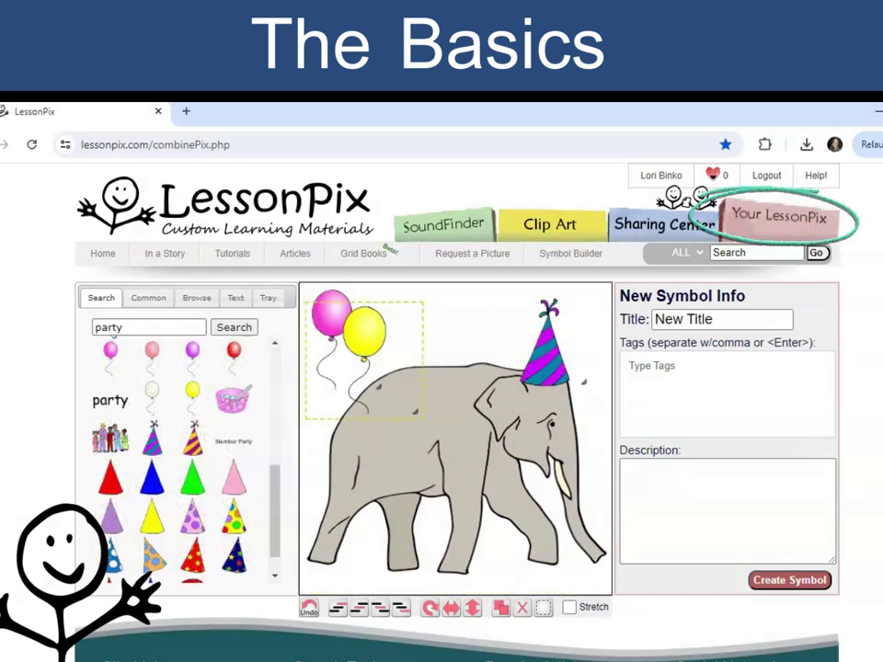
Open the Your LessonPix dashboard and upload the "good job" photo from the Photo folder
{"action": "left_click", "coordinate": [779, 219]}
{"action": "scroll", "coordinate": [349, 414], "scroll_direction": "down", "scroll_amount": 5}
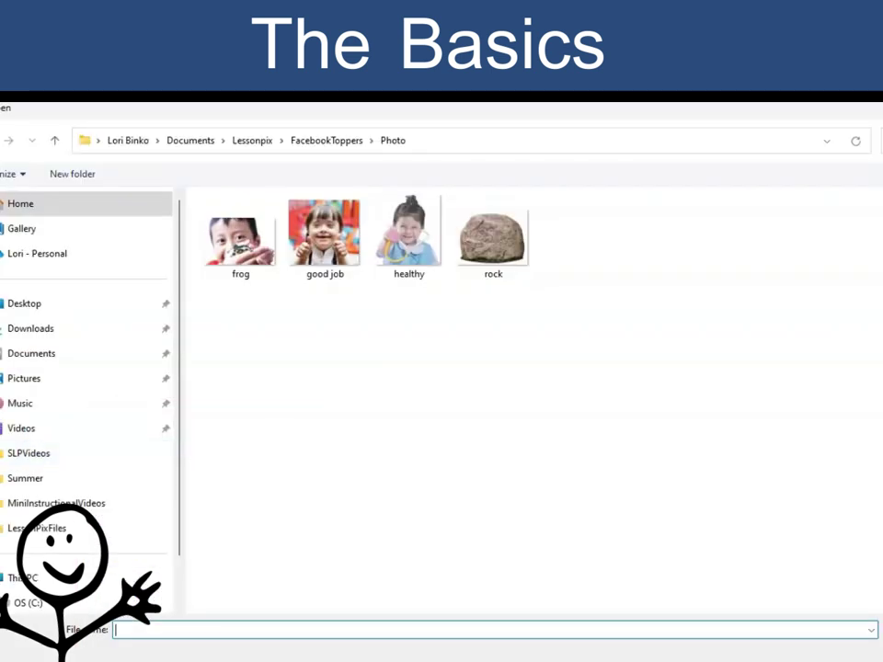
{"action": "left_click", "coordinate": [325, 235]}
{"action": "key", "text": "Return"}
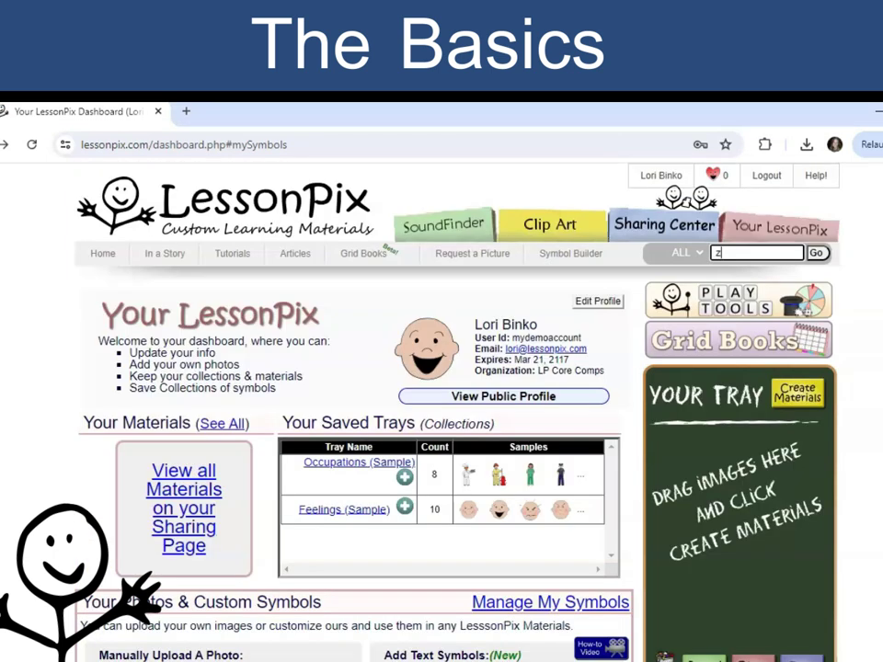
Search the site for "zoo" and open the Zoo folder among the matching clip art
{"action": "type", "text": "oo"}
{"action": "key", "text": "Return"}
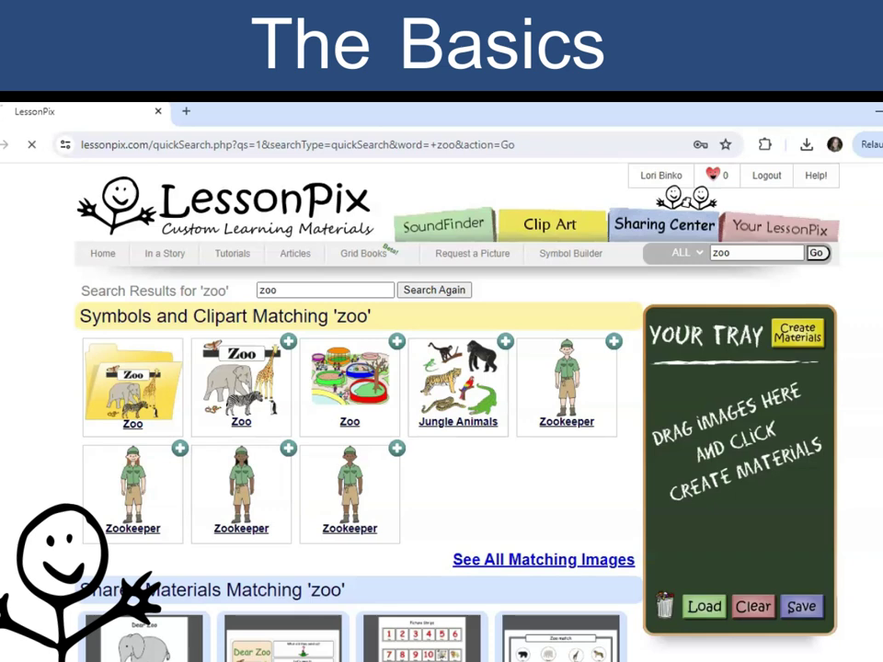
{"action": "left_click", "coordinate": [133, 386]}
Add the alligator, bear, emu, hippopotamus, lion, llama, owl, panda and zebra images to the tray
{"action": "scroll", "coordinate": [480, 368], "scroll_direction": "down", "scroll_amount": 4}
{"action": "left_click_drag", "start_coordinate": [483, 260], "coordinate": [727, 322]}
{"action": "scroll", "coordinate": [479, 368], "scroll_direction": "down", "scroll_amount": 4}
{"action": "left_click_drag", "start_coordinate": [371, 262], "coordinate": [727, 322]}
{"action": "scroll", "coordinate": [480, 354], "scroll_direction": "down", "scroll_amount": 1}
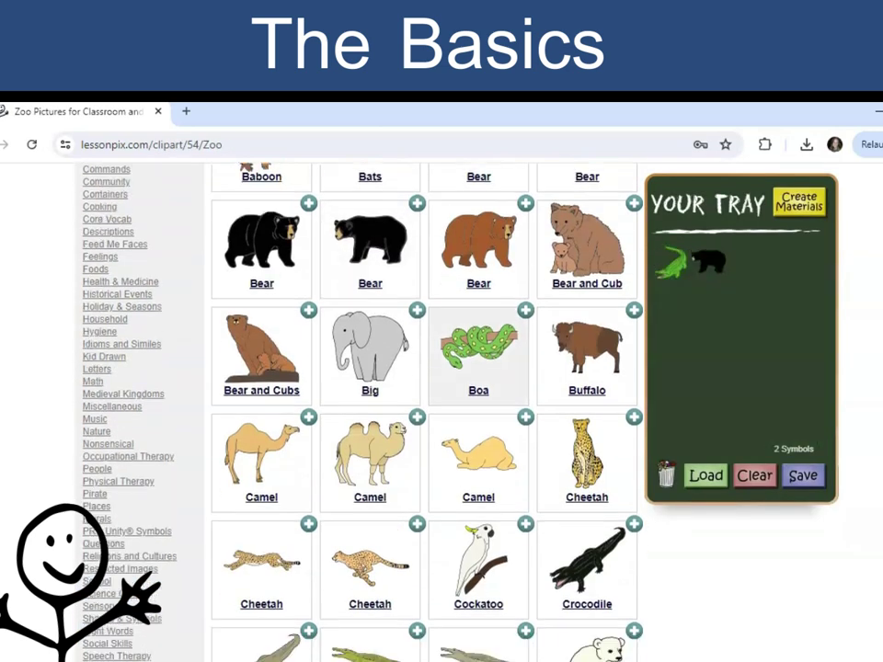
{"action": "scroll", "coordinate": [423, 414], "scroll_direction": "down", "scroll_amount": 7}
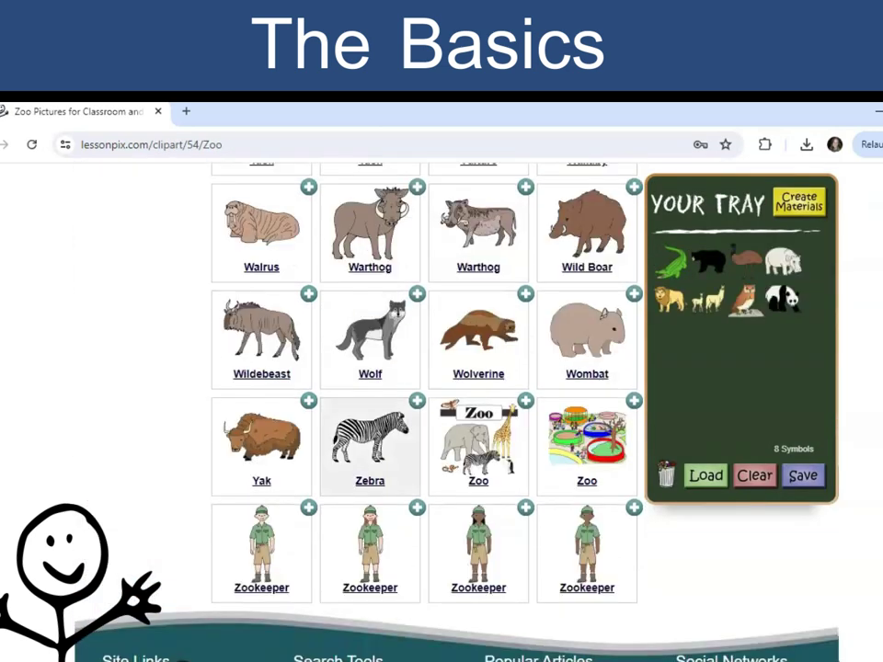
{"action": "left_click_drag", "start_coordinate": [370, 437], "coordinate": [672, 335]}
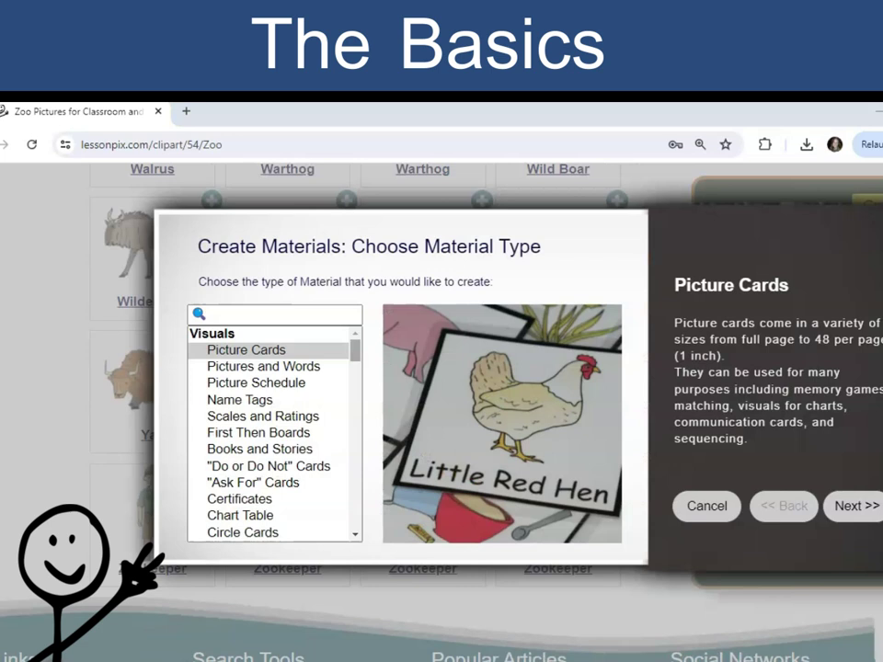
Browse the material types, filter them by "word", choose Word Writing and continue to the picture details
{"action": "scroll", "coordinate": [271, 432], "scroll_direction": "down", "scroll_amount": 6}
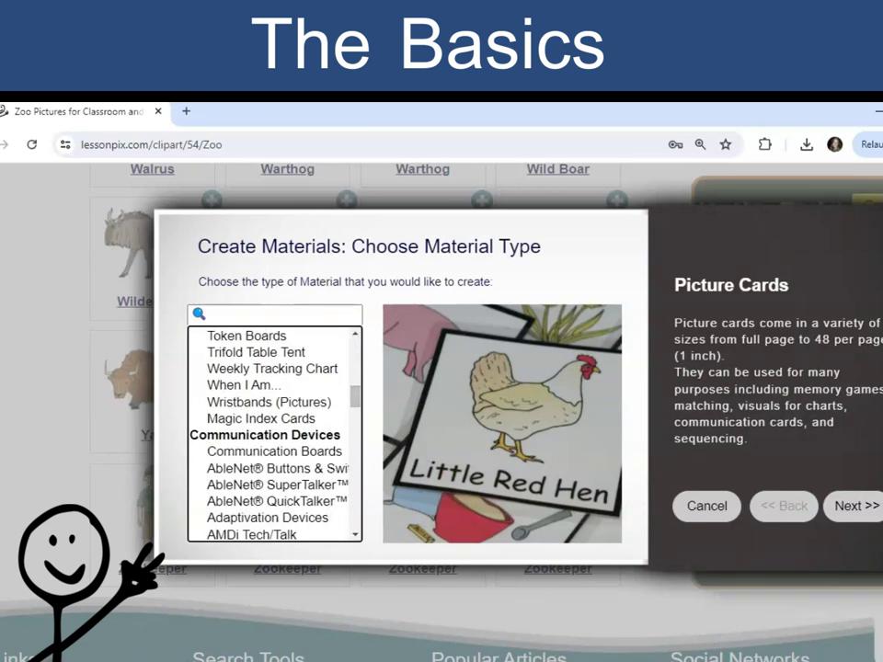
{"action": "scroll", "coordinate": [275, 460], "scroll_direction": "down", "scroll_amount": 5}
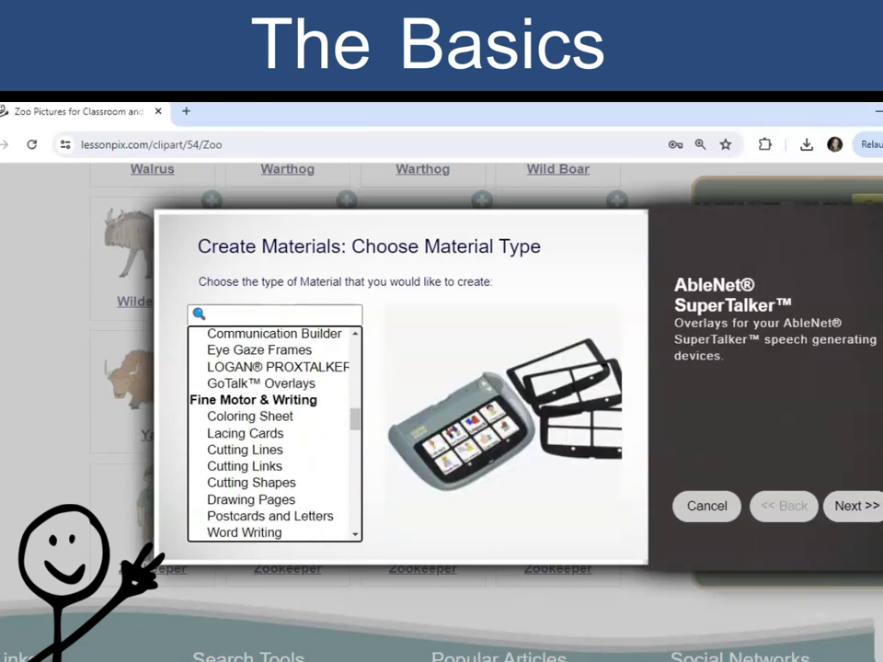
{"action": "scroll", "coordinate": [274, 432], "scroll_direction": "down", "scroll_amount": 5}
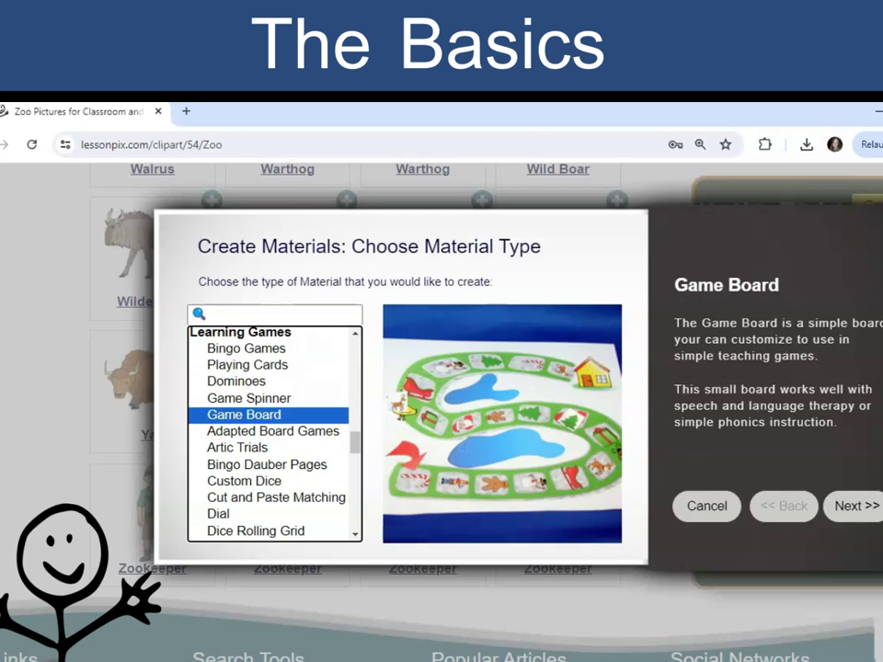
{"action": "scroll", "coordinate": [275, 432], "scroll_direction": "down", "scroll_amount": 5}
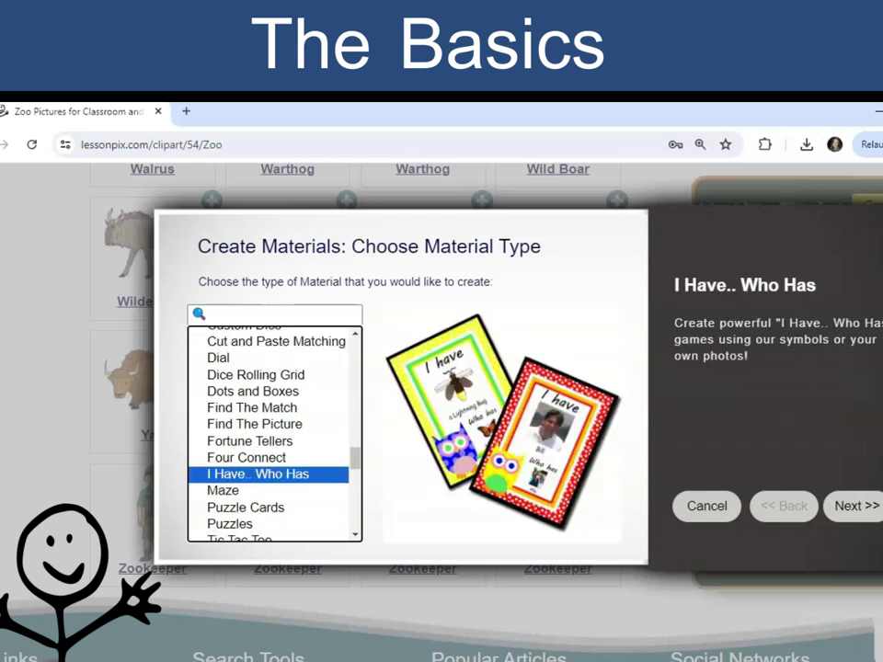
{"action": "left_click", "coordinate": [274, 316]}
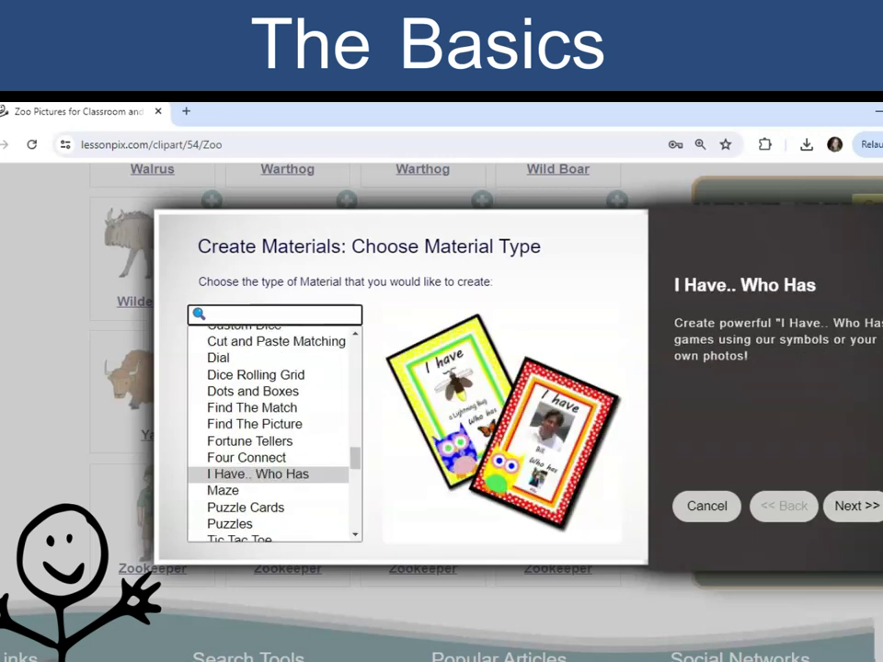
{"action": "type", "text": "word"}
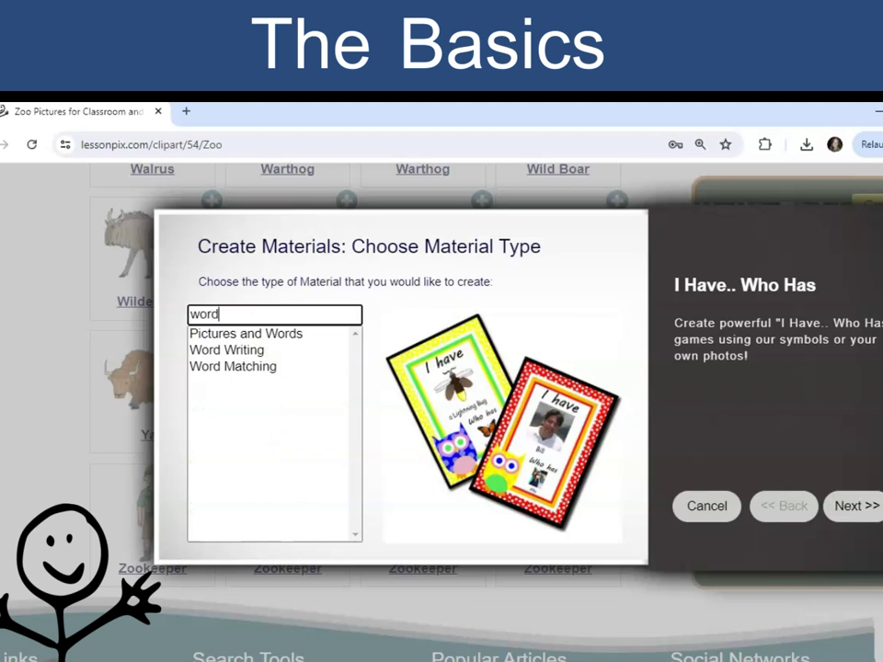
{"action": "left_click", "coordinate": [228, 350]}
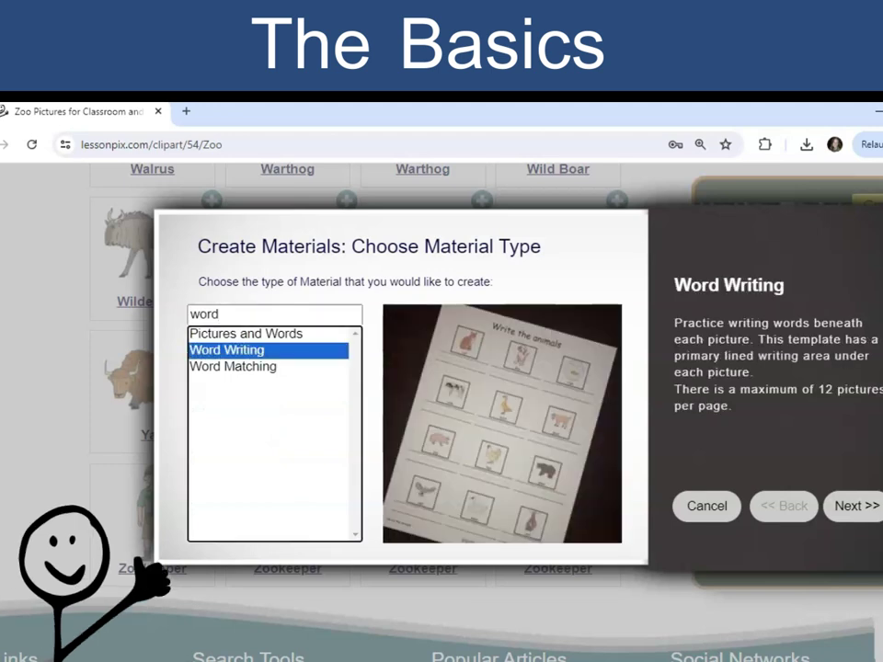
{"action": "left_click", "coordinate": [857, 507]}
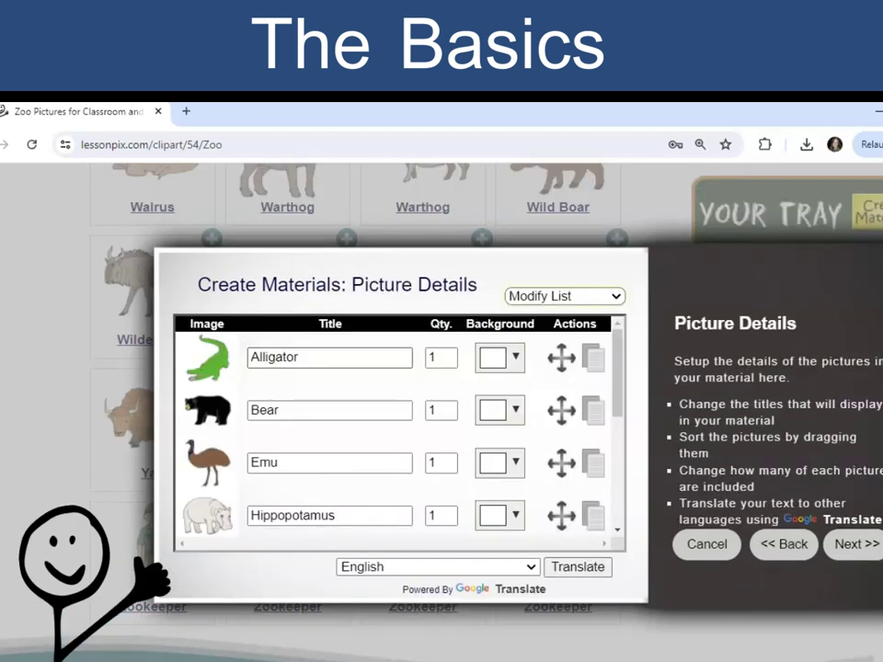
Shorten the title of the Hippopotamus picture to "Hippo"
{"action": "scroll", "coordinate": [400, 423], "scroll_direction": "down", "scroll_amount": 1}
{"action": "left_click_drag", "start_coordinate": [338, 436], "coordinate": [278, 437]}
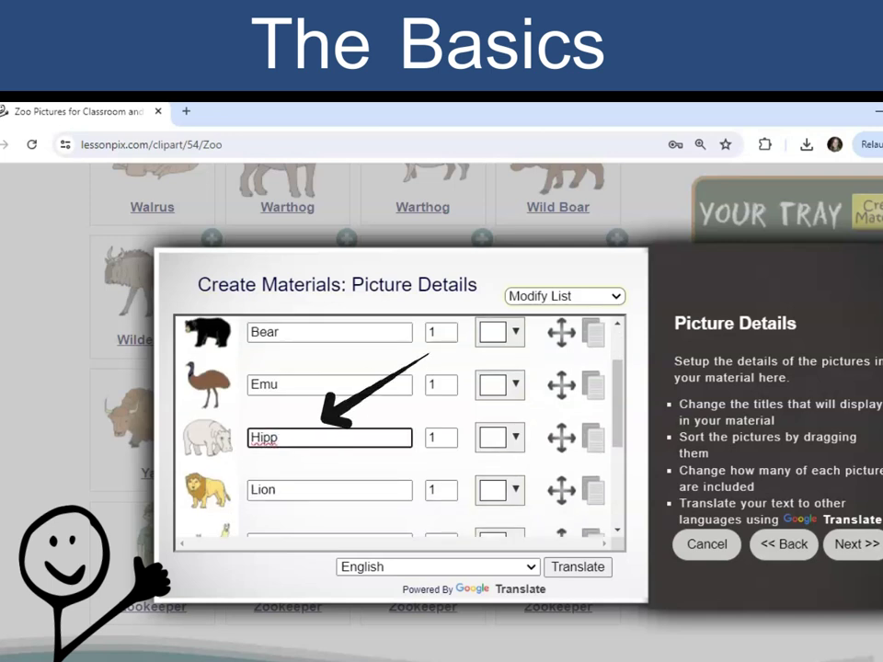
{"action": "type", "text": "o"}
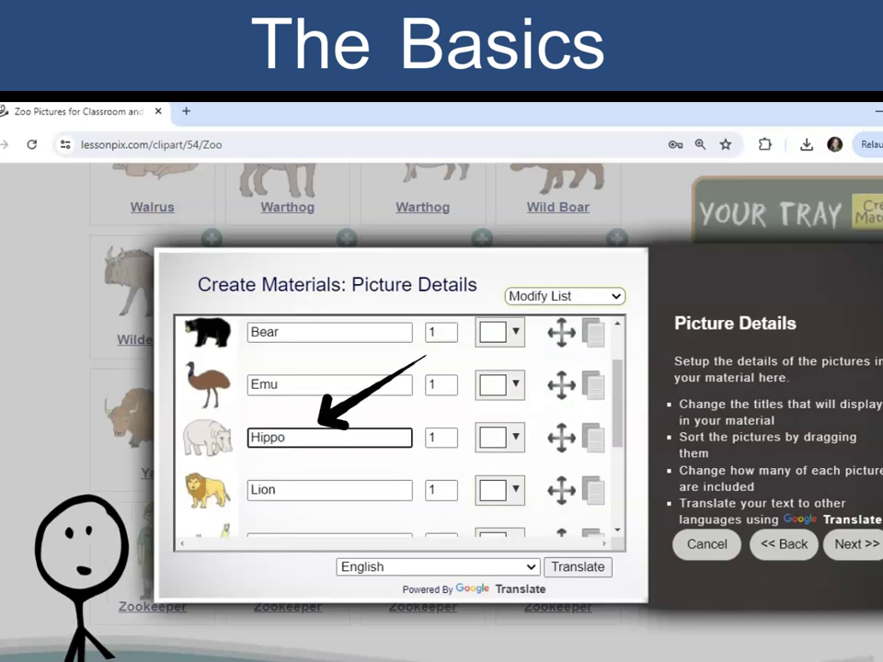
Give the picture backgrounds colours: light blue for Alligator, light orange for Bear, light green for Emu and purple for Hippo
{"action": "scroll", "coordinate": [400, 432], "scroll_direction": "up", "scroll_amount": 1}
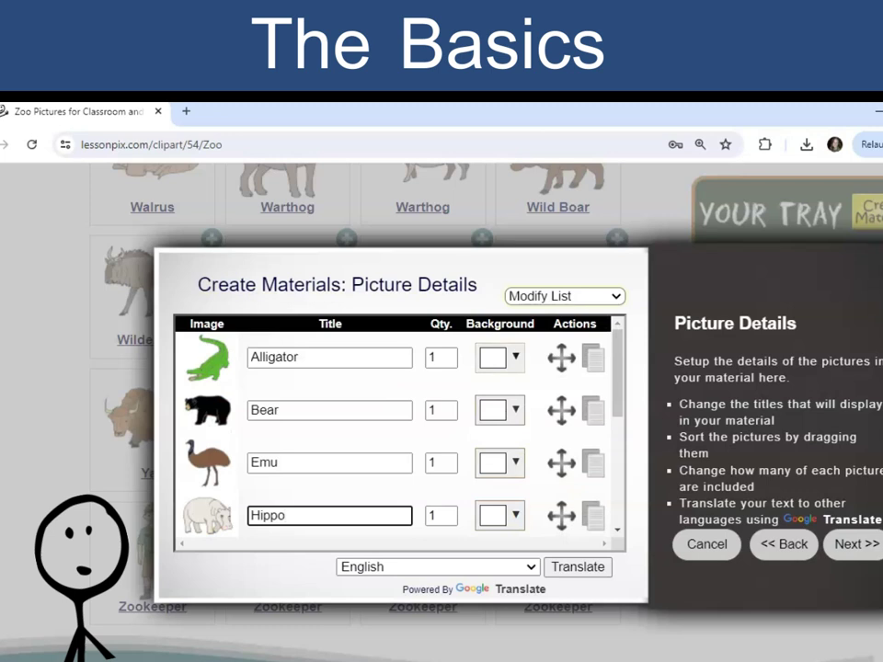
{"action": "left_click", "coordinate": [515, 357]}
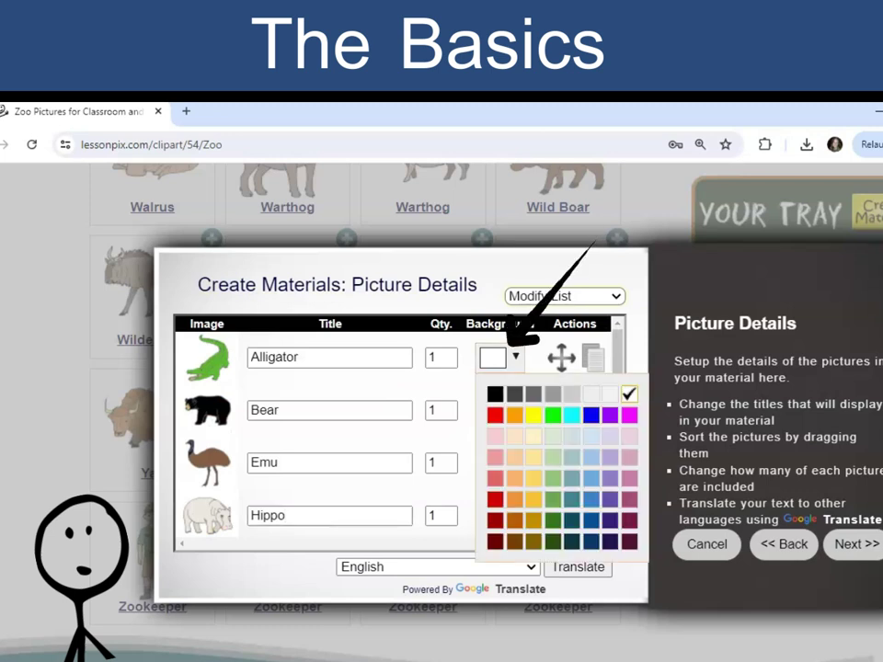
{"action": "left_click", "coordinate": [591, 436]}
{"action": "left_click", "coordinate": [515, 410]}
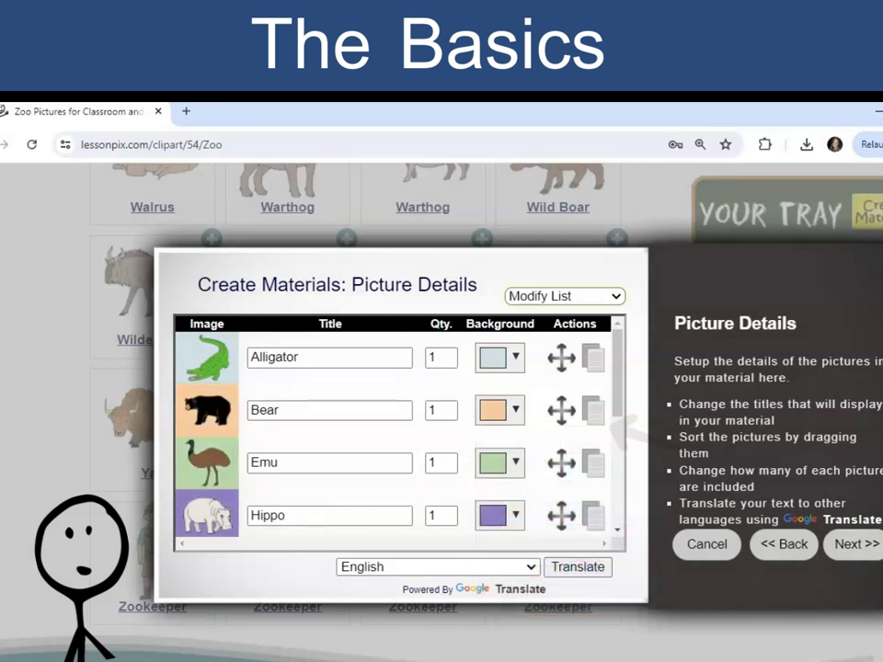
Move the Alligator picture below the Bear and change all picture titles to lower case
{"action": "mouse_move", "coordinate": [561, 358]}
{"action": "left_mouse_down"}
{"action": "mouse_move", "coordinate": [561, 424]}
{"action": "mouse_move", "coordinate": [561, 408]}
{"action": "left_mouse_up"}
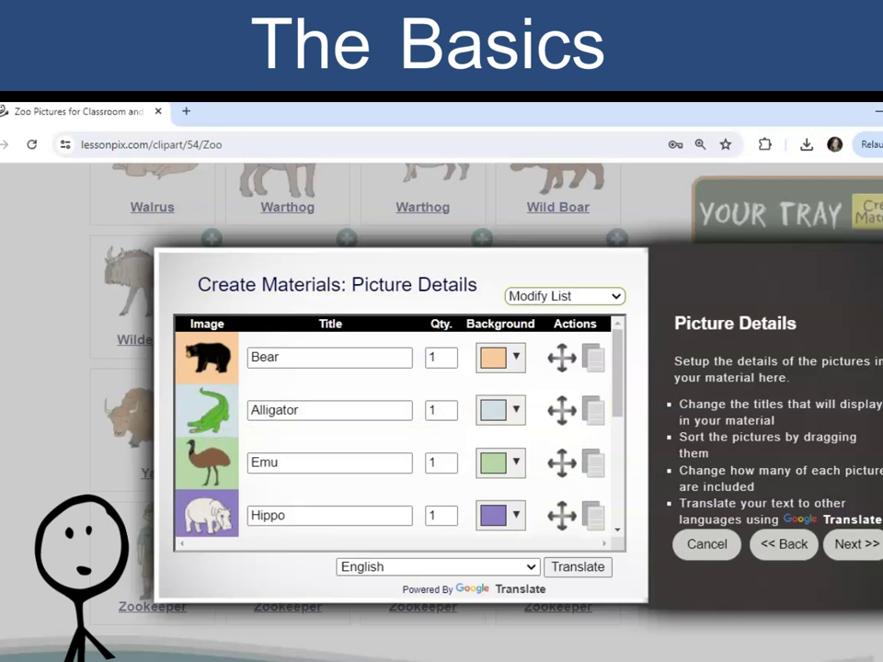
{"action": "left_click", "coordinate": [564, 296]}
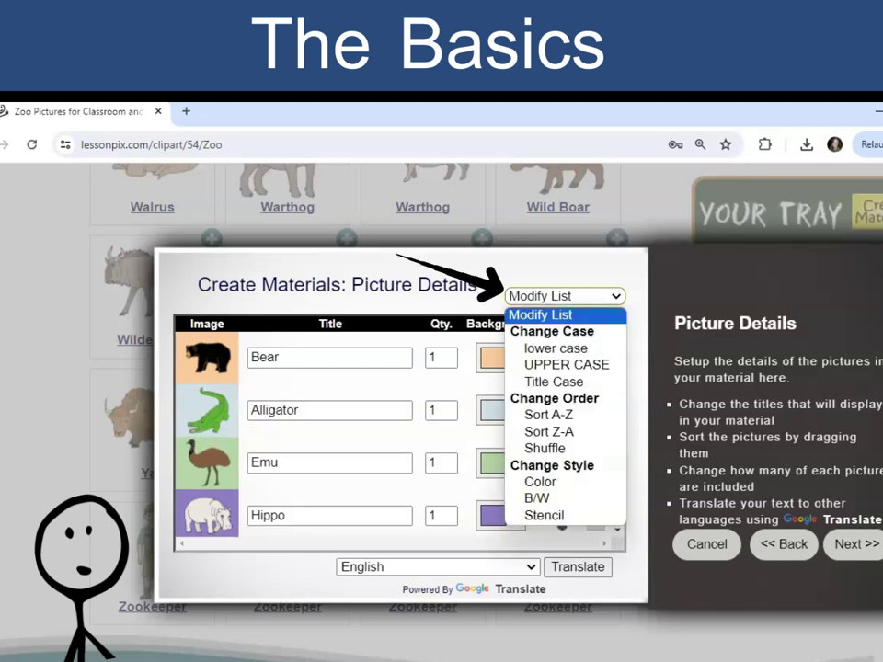
{"action": "left_click", "coordinate": [556, 347]}
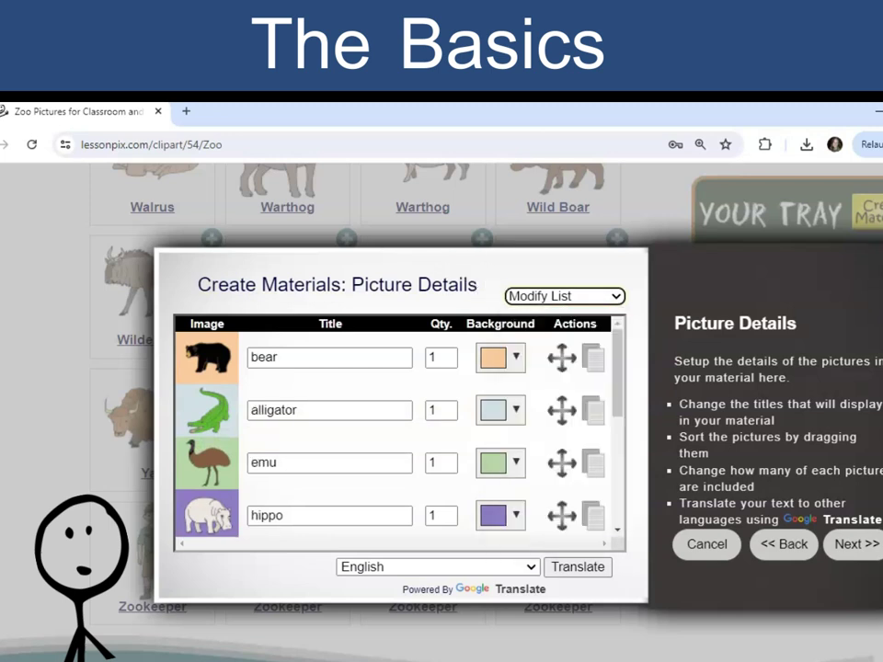
Look through the available translation languages, keep English and continue to the material options
{"action": "left_click", "coordinate": [437, 566]}
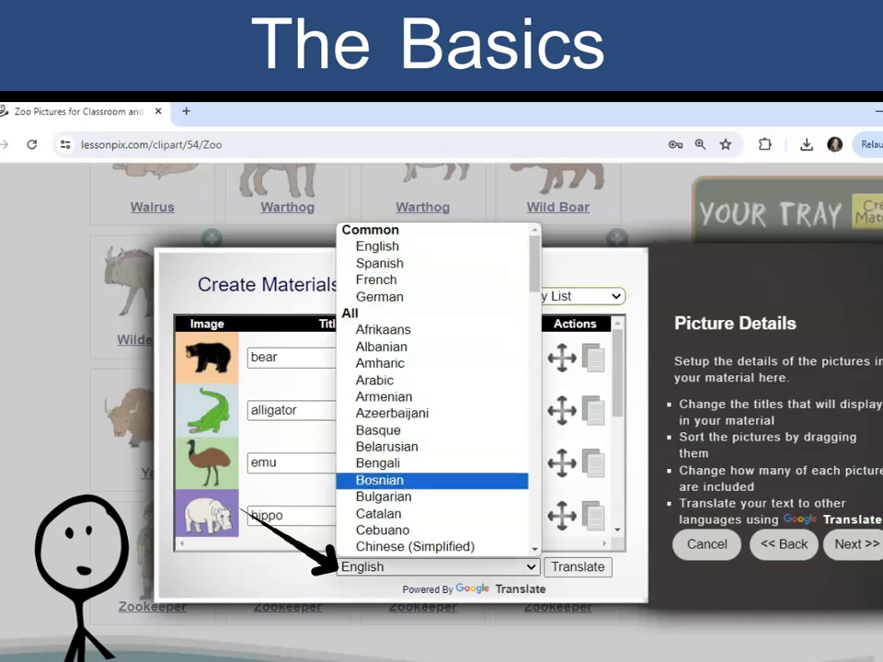
{"action": "key", "text": "Escape"}
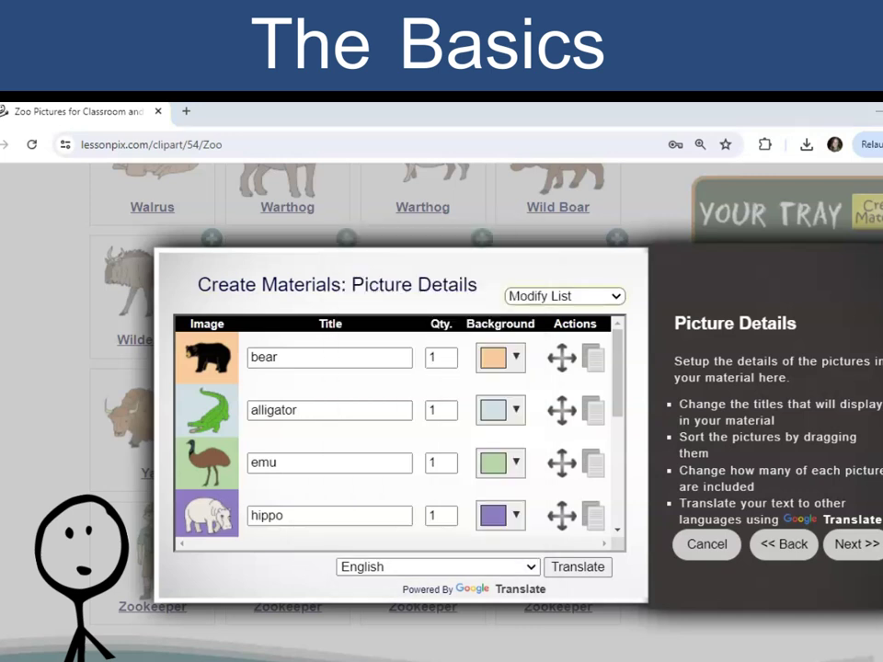
{"action": "left_click", "coordinate": [856, 545]}
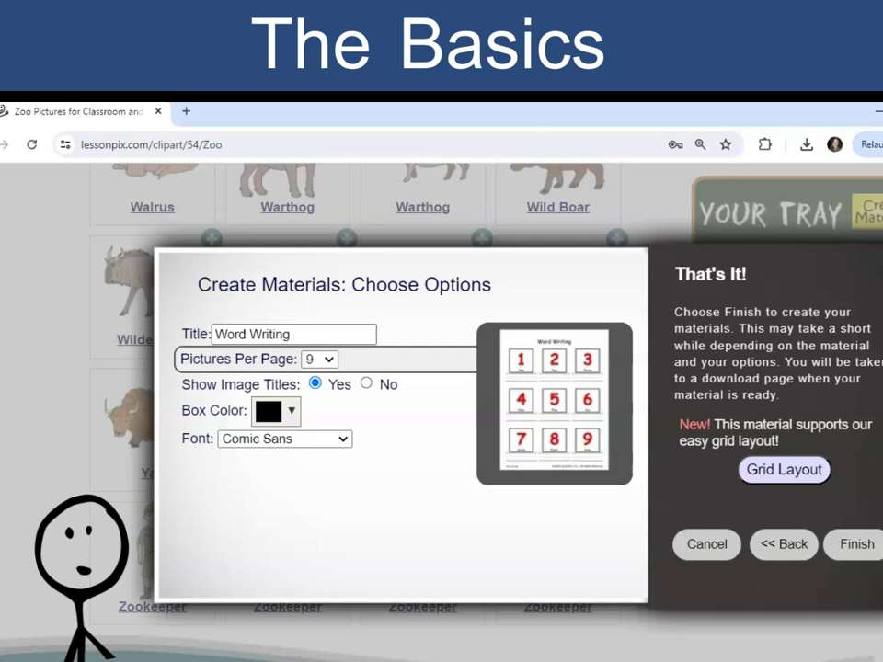
Title the material "Zoo Animals" and keep 9 pictures per page
{"action": "triple_click", "coordinate": [253, 335]}
{"action": "type", "text": "Zoo Animals"}
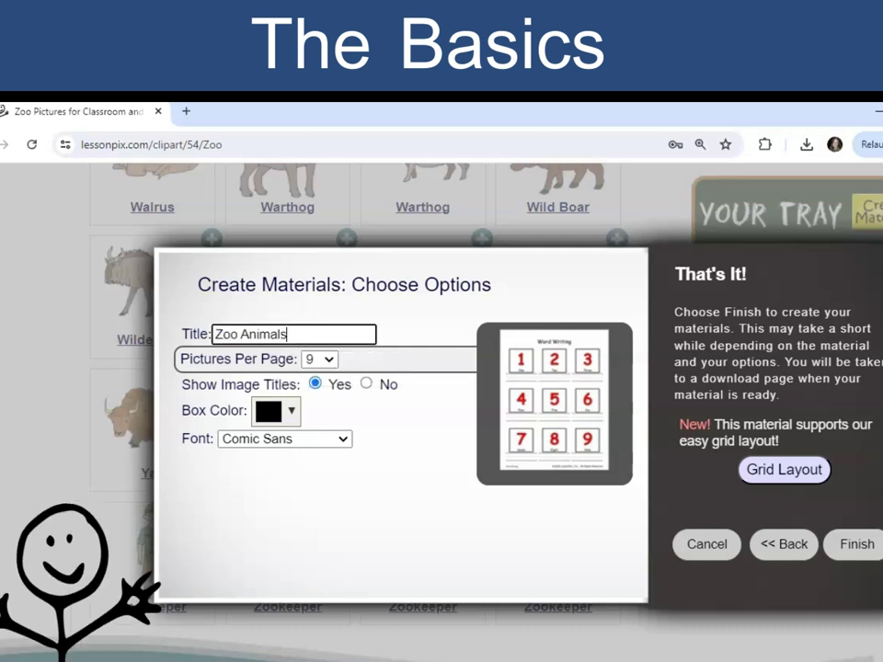
{"action": "left_click", "coordinate": [321, 359]}
{"action": "left_click", "coordinate": [320, 360]}
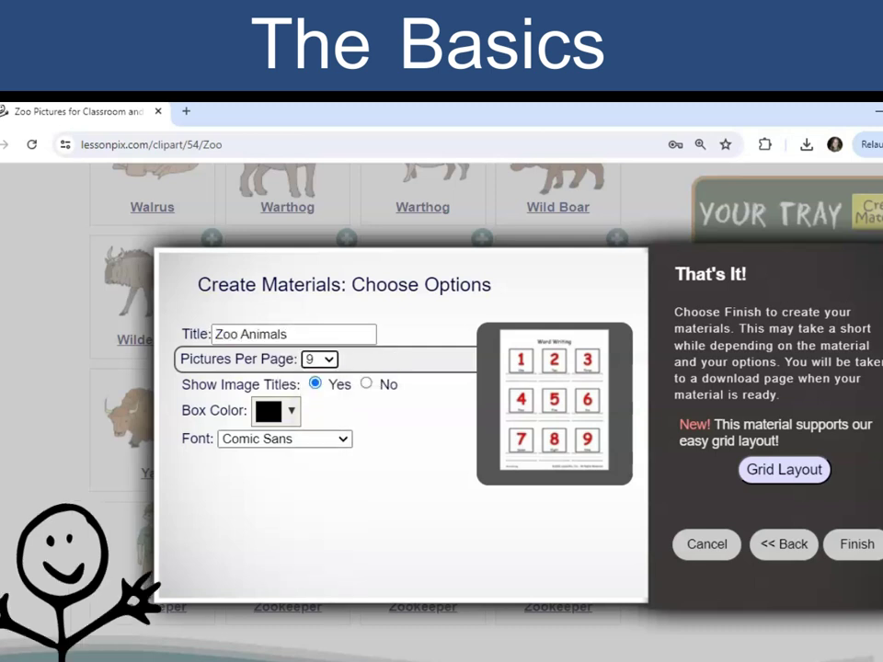
Set the material's font to Century Gothic and its box color to white
{"action": "left_click", "coordinate": [292, 440]}
{"action": "left_click", "coordinate": [295, 145]}
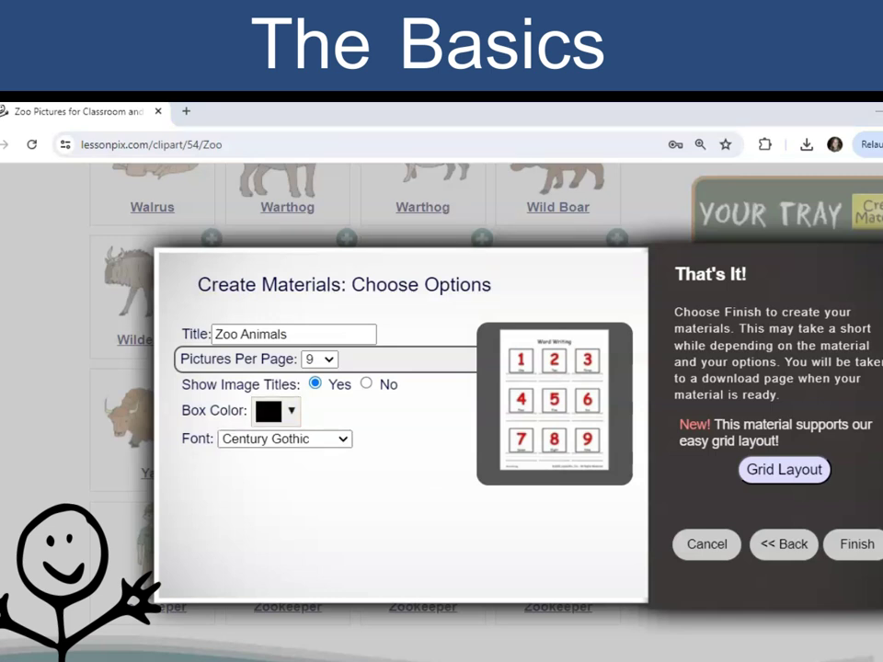
{"action": "left_click", "coordinate": [277, 411]}
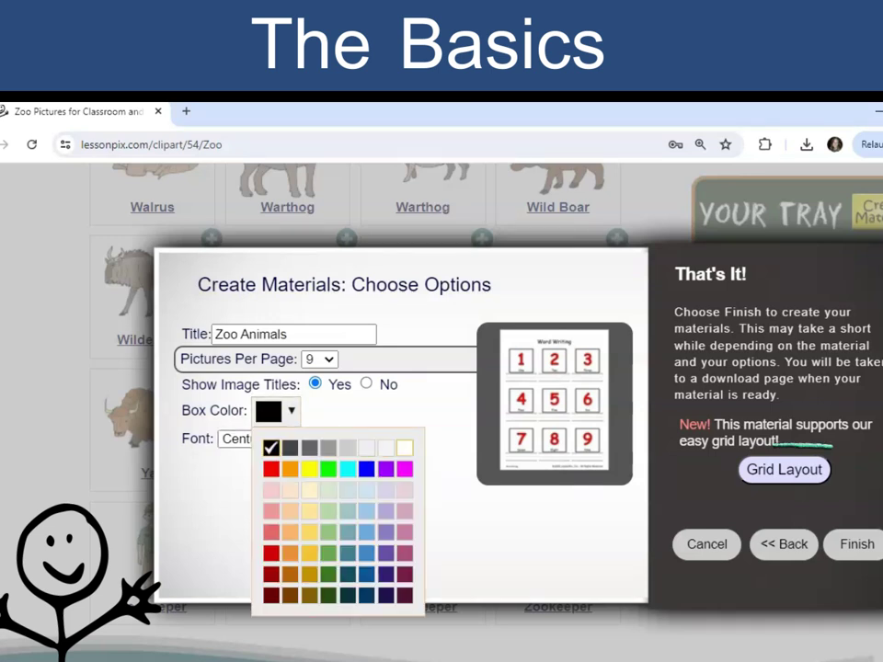
{"action": "left_click", "coordinate": [404, 448]}
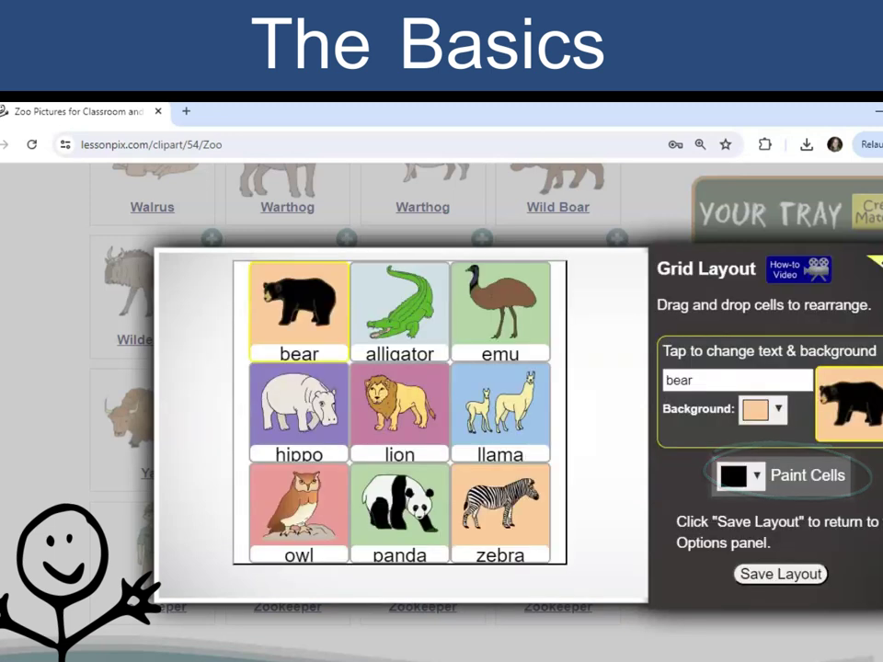
Swap the alligator and bear cells in the grid layout, then save the layout and finish the material
{"action": "left_click_drag", "start_coordinate": [399, 313], "coordinate": [299, 313]}
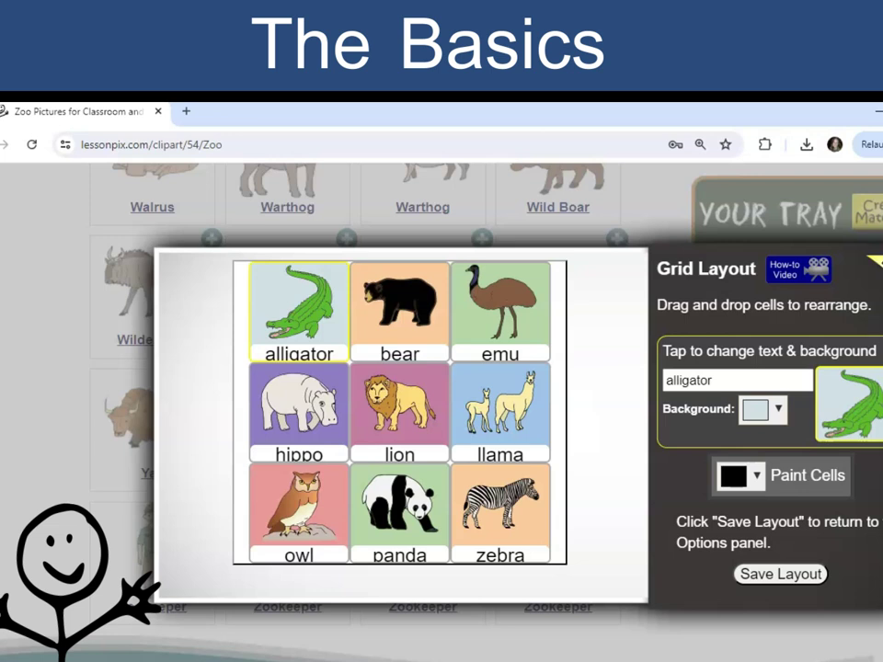
{"action": "left_click", "coordinate": [781, 574]}
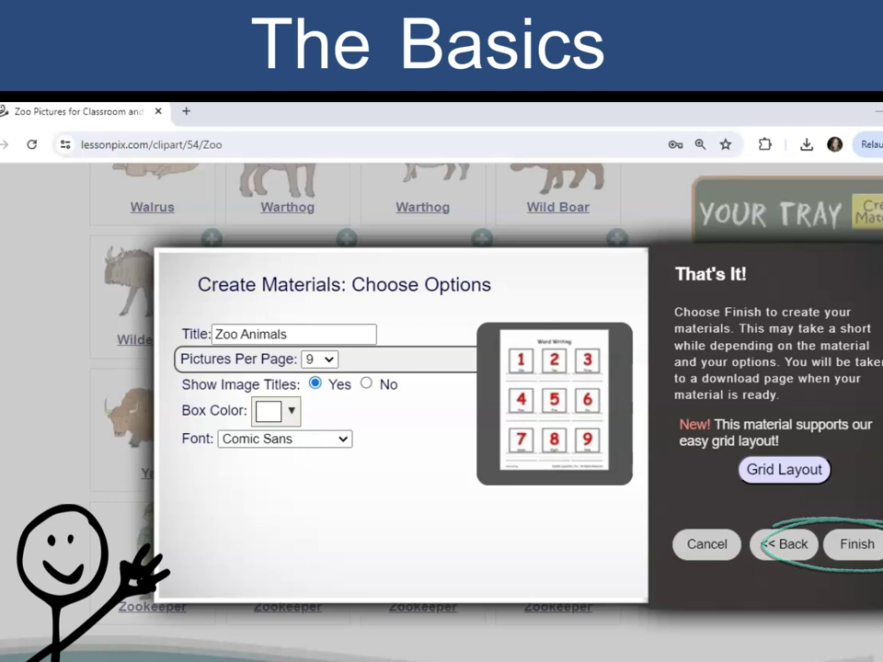
{"action": "left_click", "coordinate": [856, 545]}
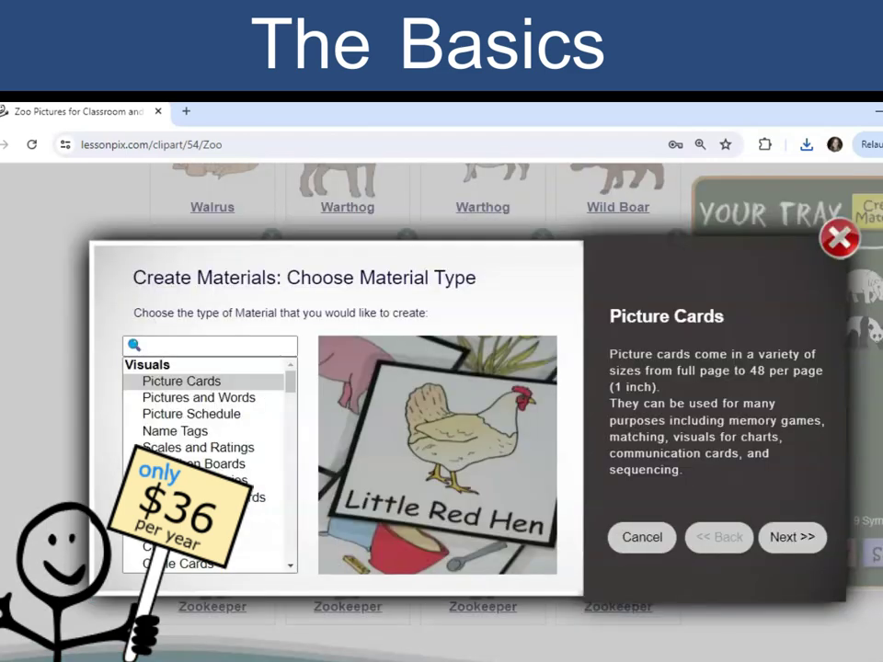
Filter the material types by "bingo" and select Bingo Games for a new material
{"action": "type", "text": "bingo"}
{"action": "left_click", "coordinate": [164, 365]}
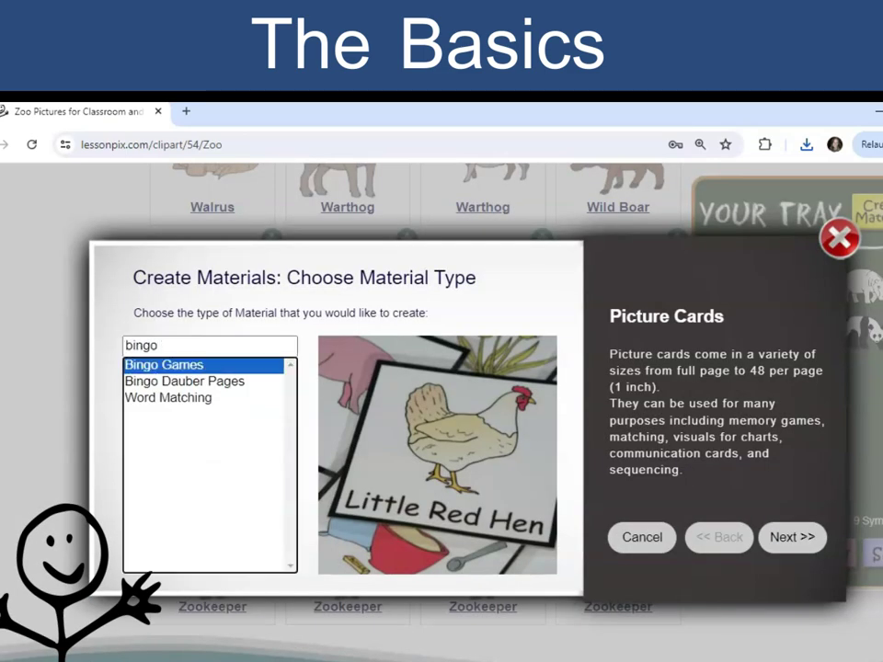